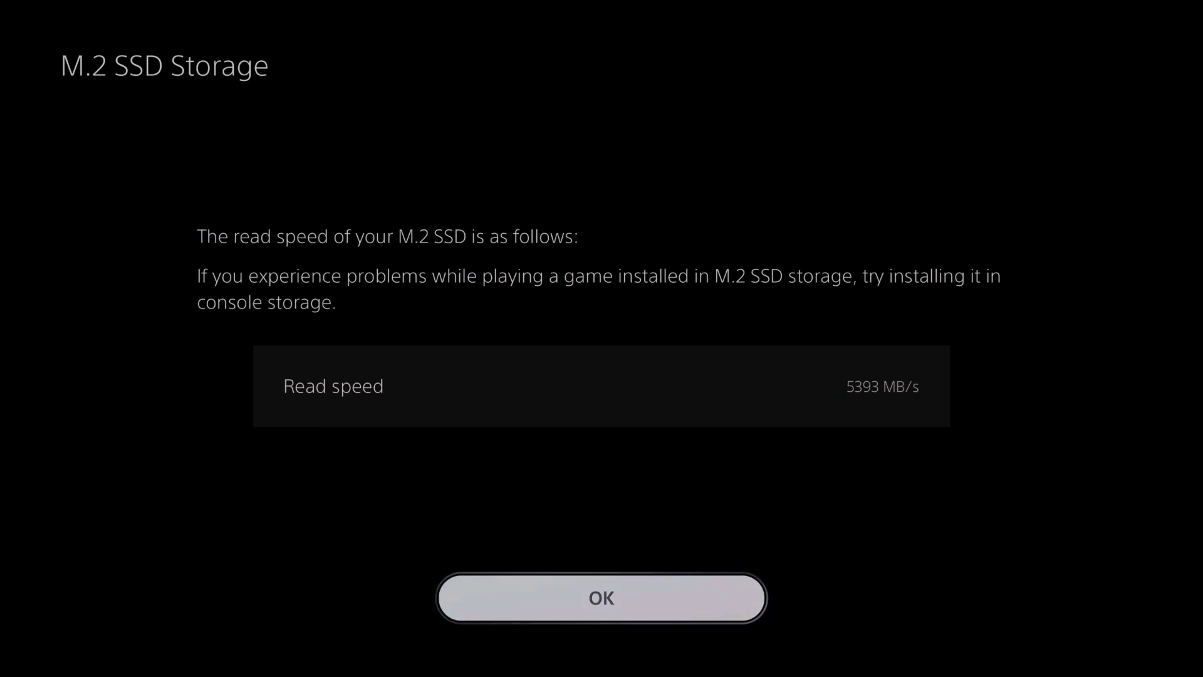
Acknowledge the M.2 SSD read speed result
key("Return")
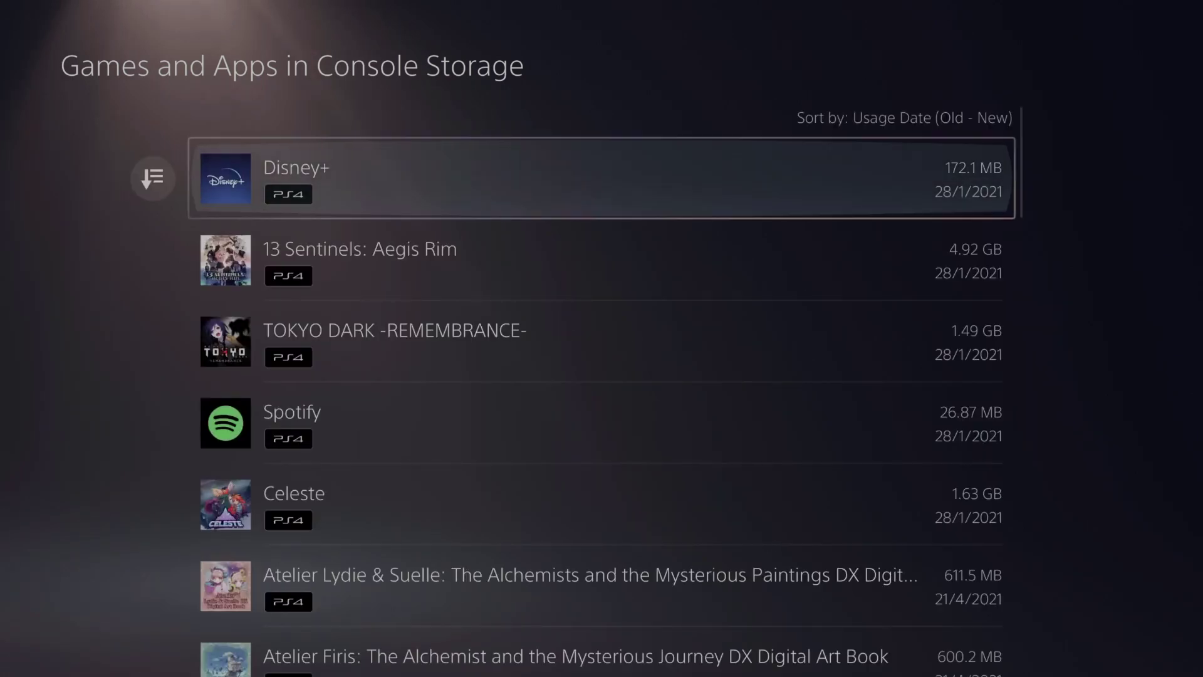
Mark CRISIS CORE –FINAL FANTASY VII– REUNION in the console storage games list as the item to move
key("Down")
key("Down")
key("Down")
key("Down")
key("Down")
key("Down")
key("Down")
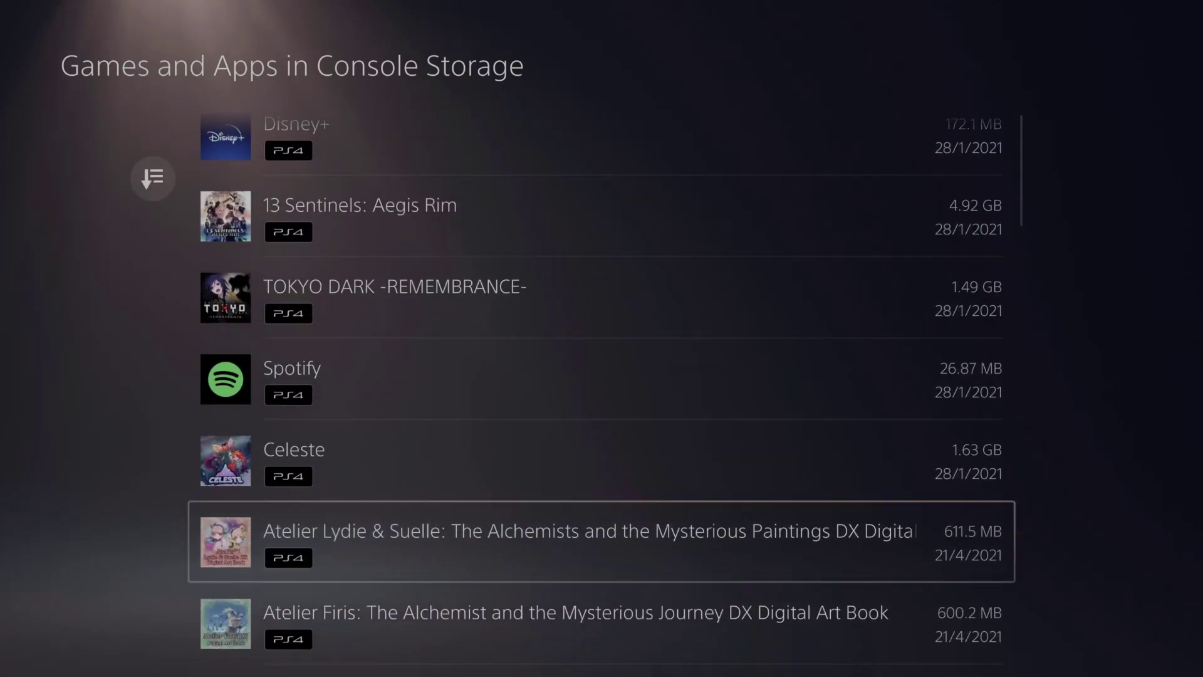
key("Down")
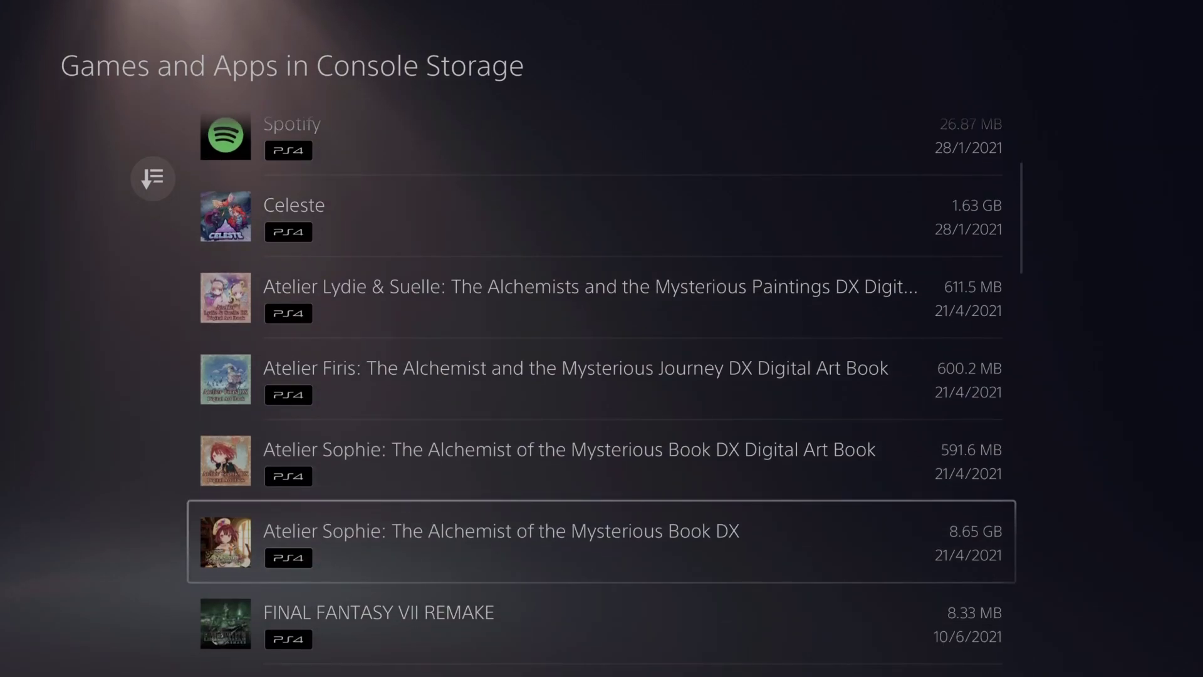
key("Up")
key("Up")
key("Up")
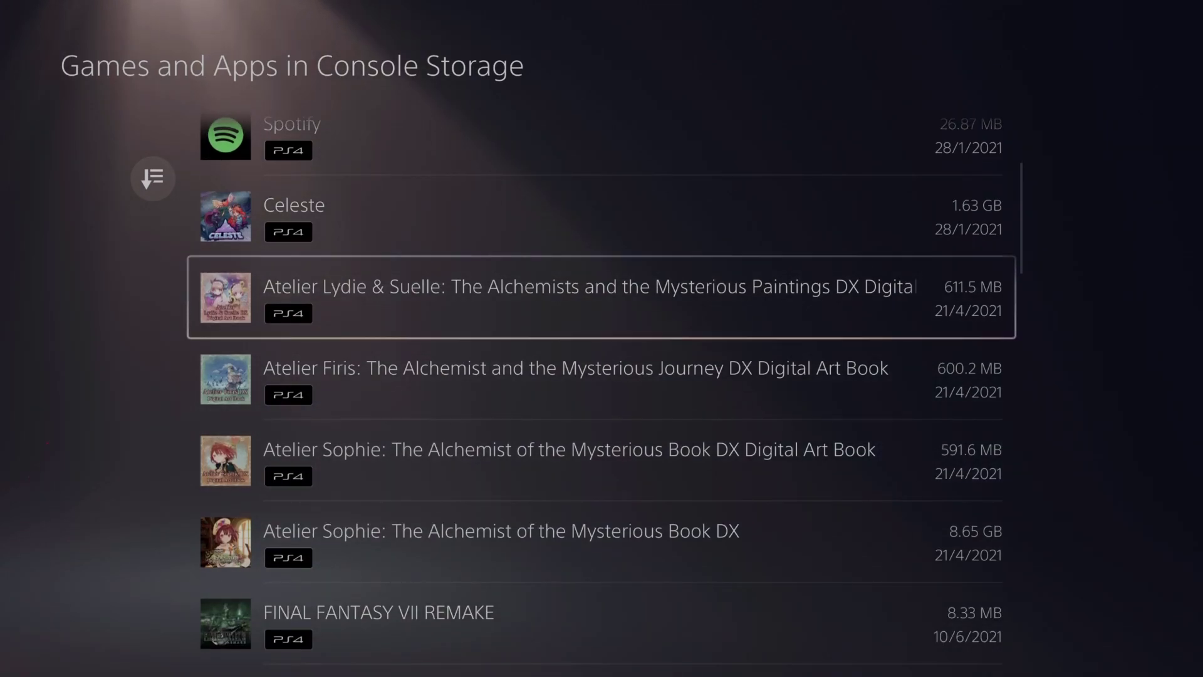
key("Down")
key("Down")
key("Down")
key("Down")
key("Down")
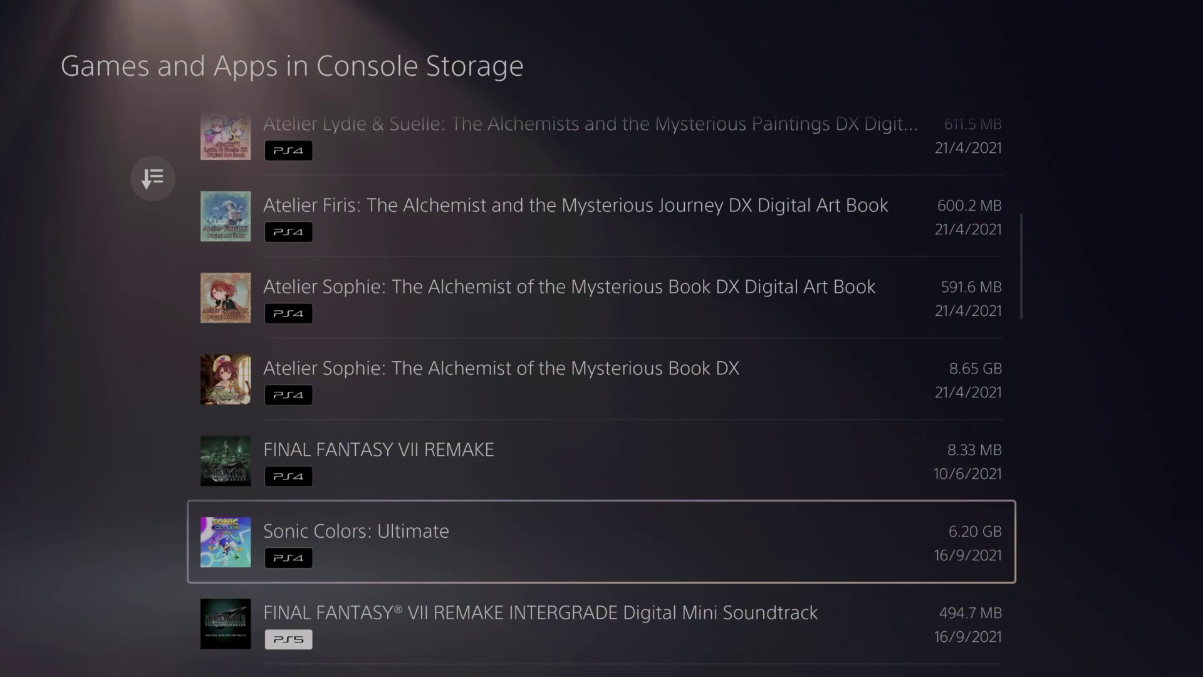
key("Down")
key("Down")
key("Down")
key("Down")
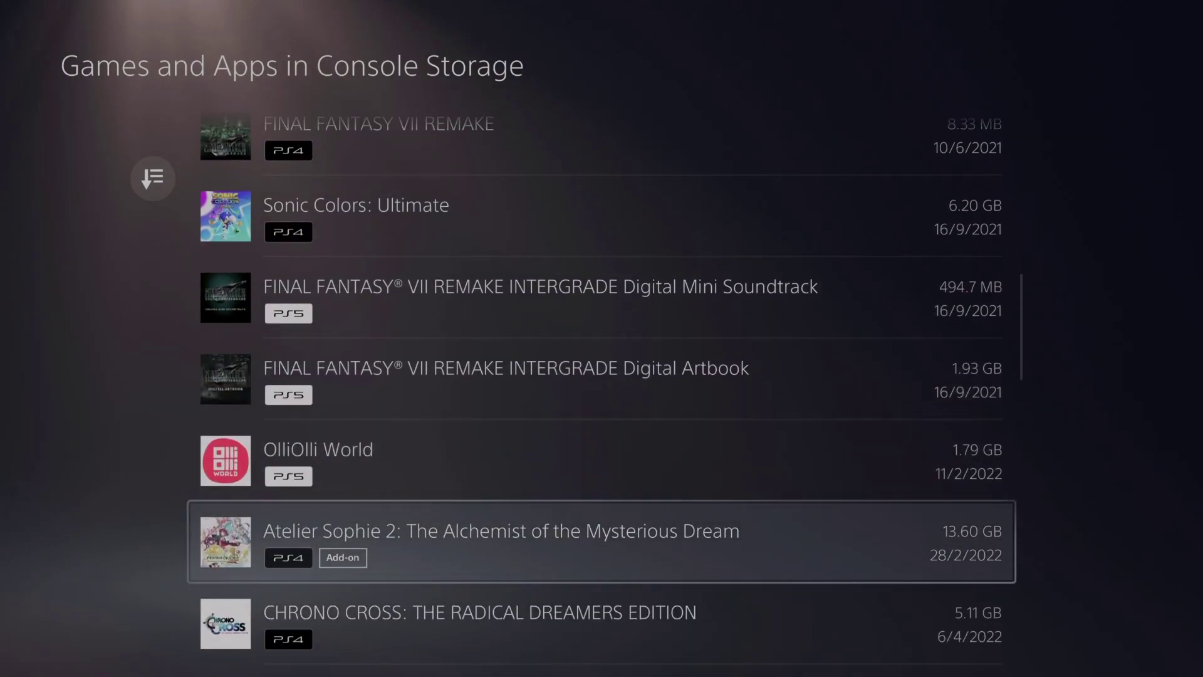
key("Down")
key("Down")
key("Down")
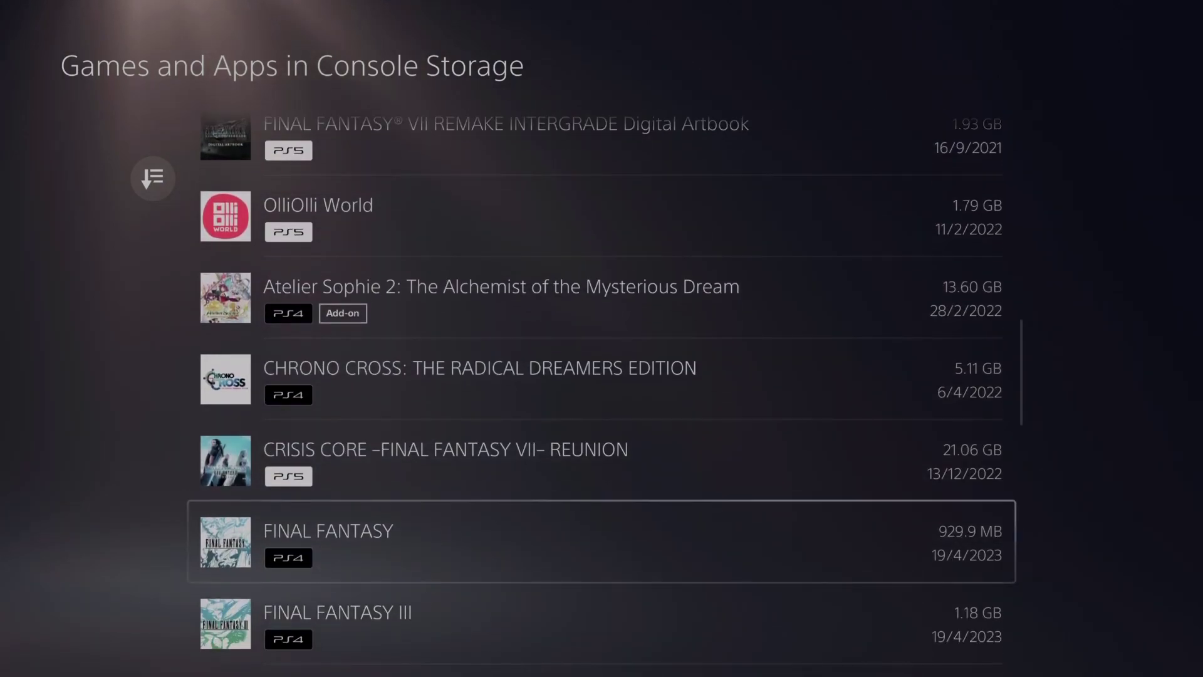
key("Up")
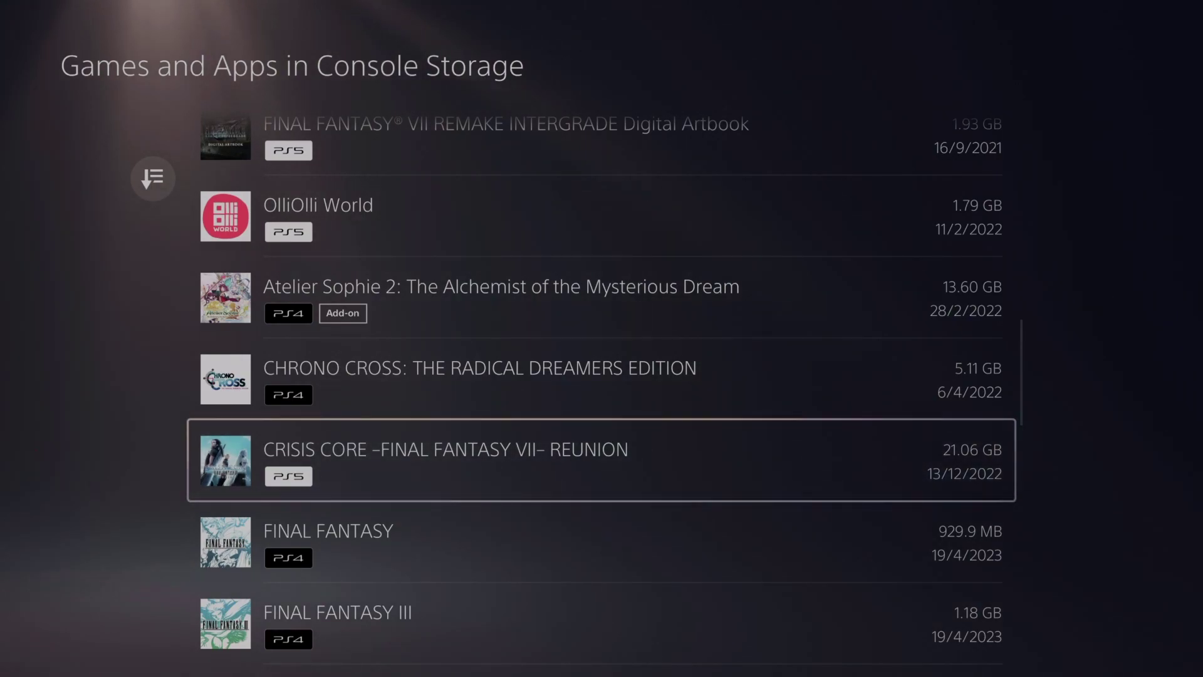
key("Menu")
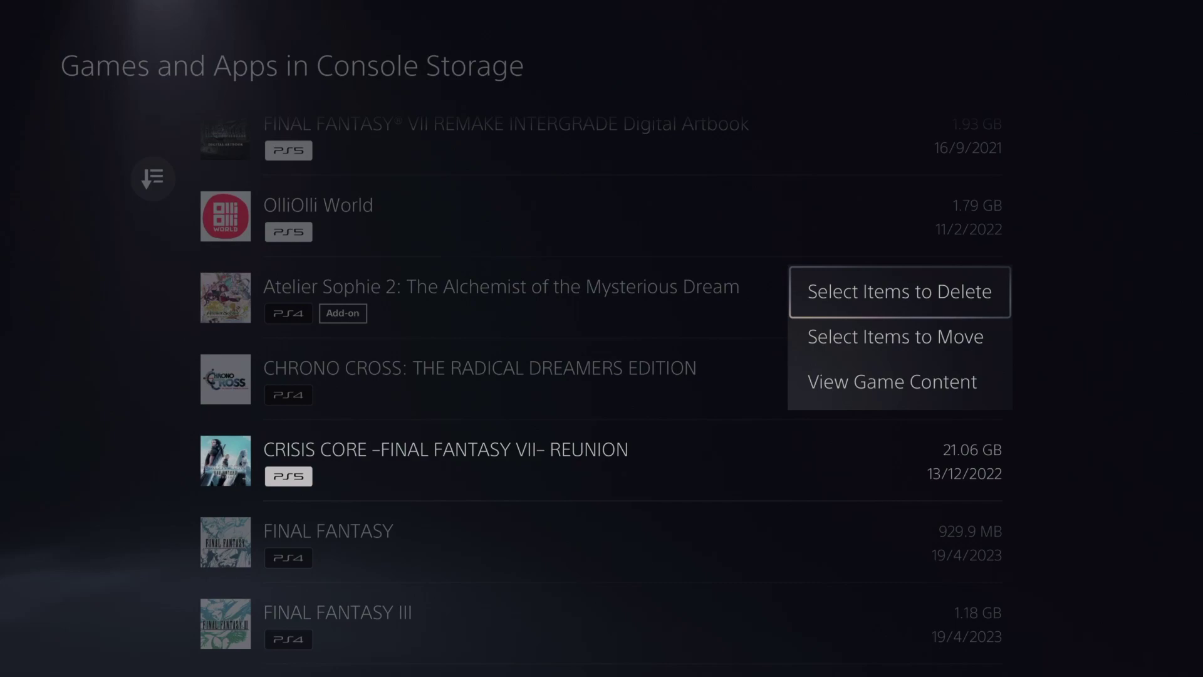
key("Down")
key("Return")
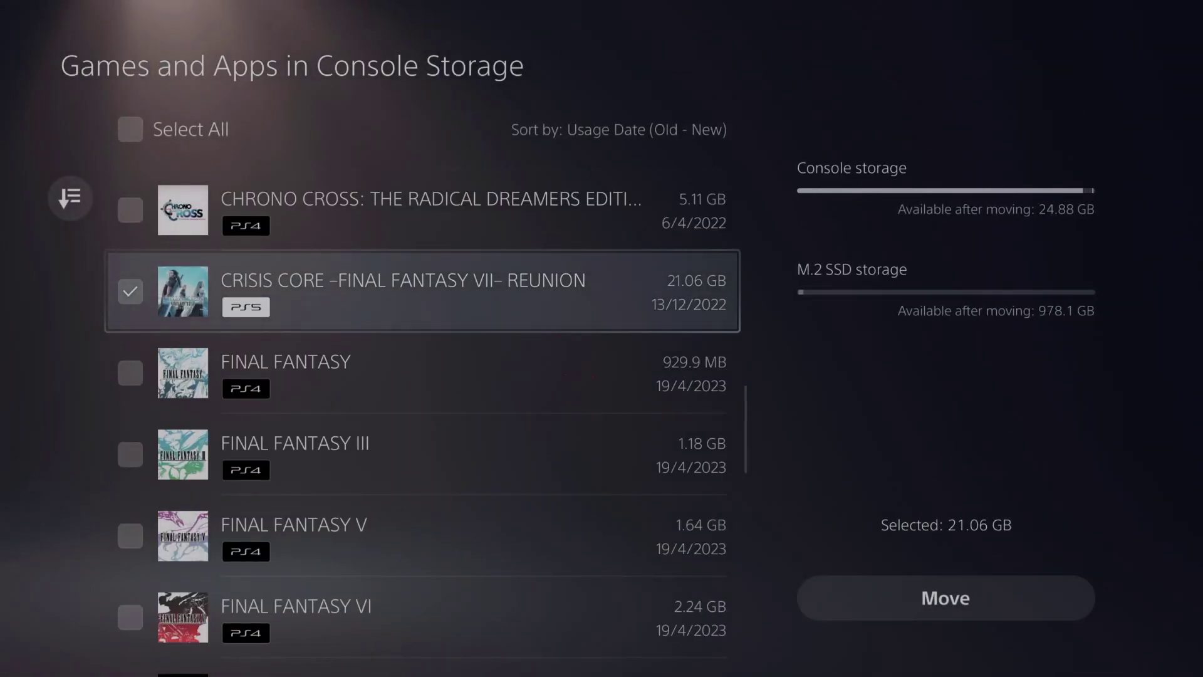
Move the marked game to M.2 SSD storage and accept the confirmation
key("Right")
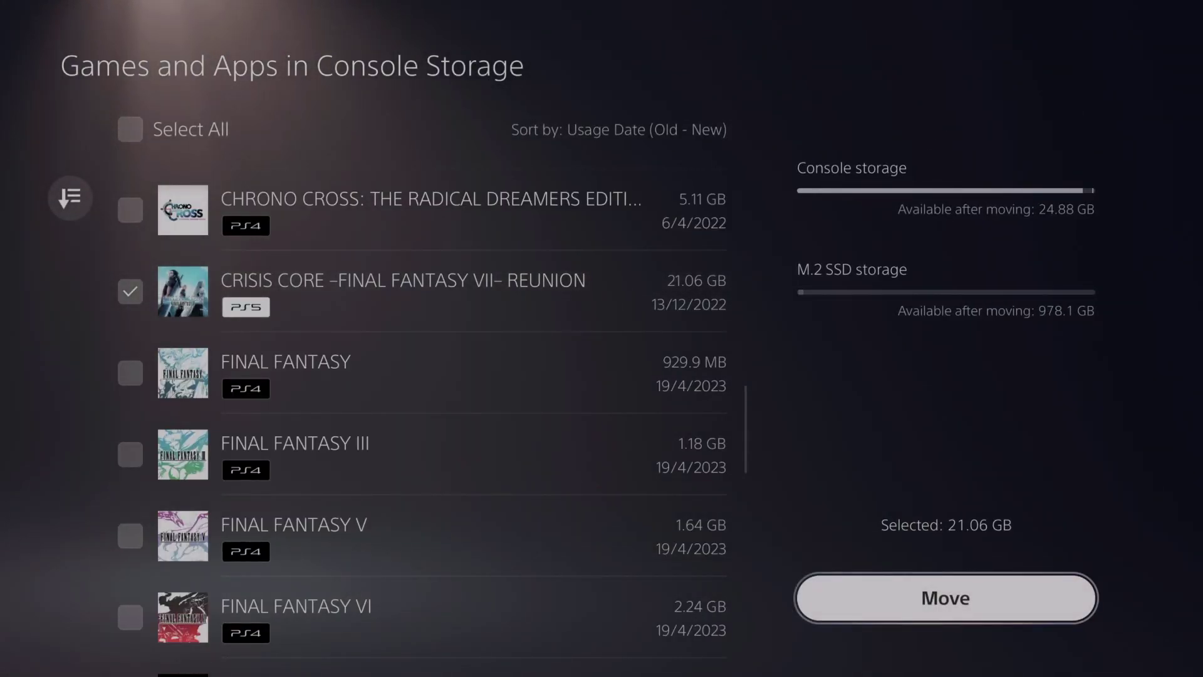
key("Return")
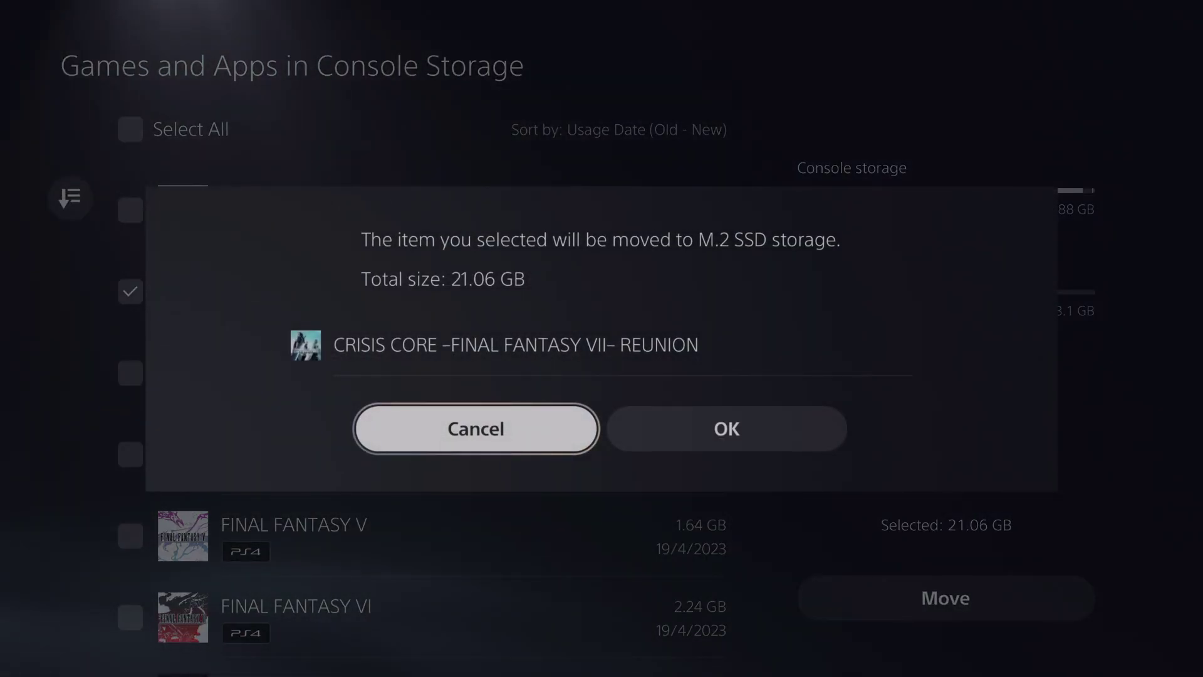
key("Right")
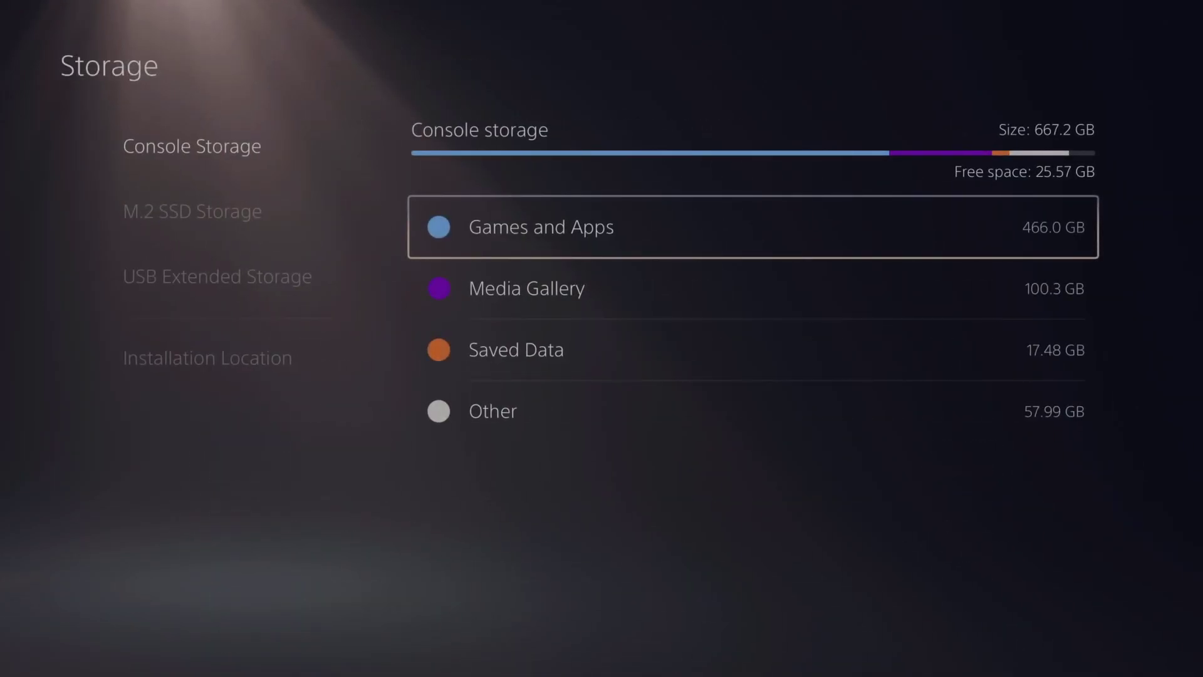
Check the M.2 SSD storage usage and the games and apps stored on it
key("Down")
key("Left")
key("Down")
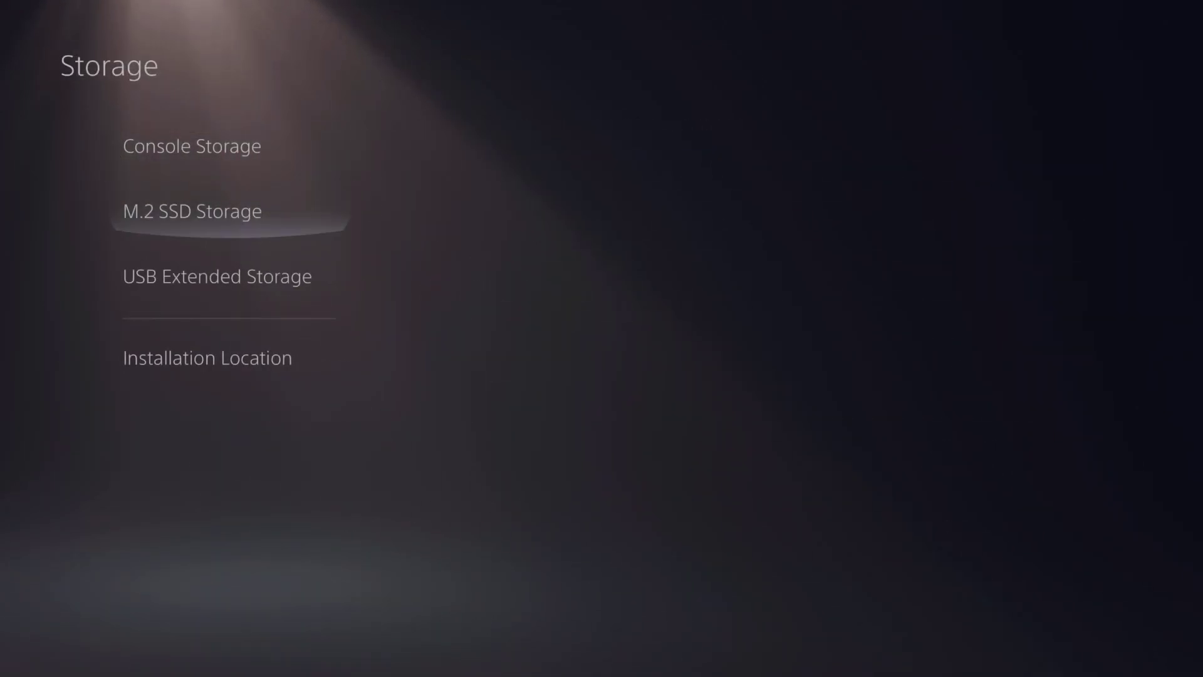
key("Right")
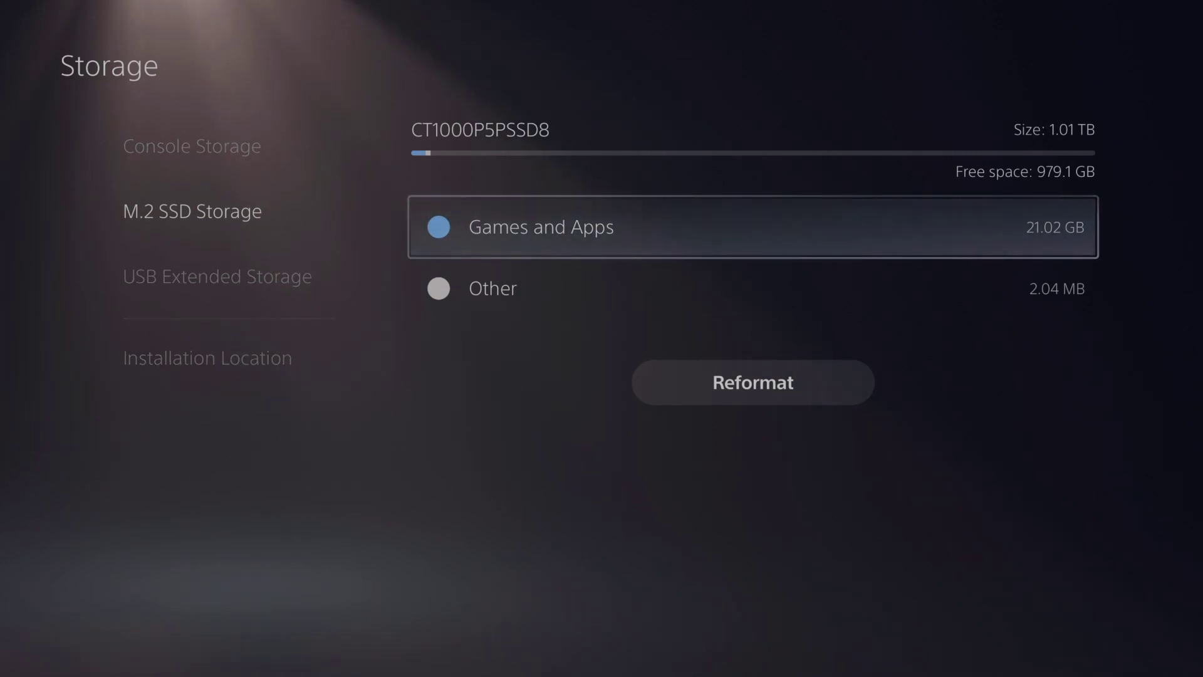
key("Return")
key("Escape")
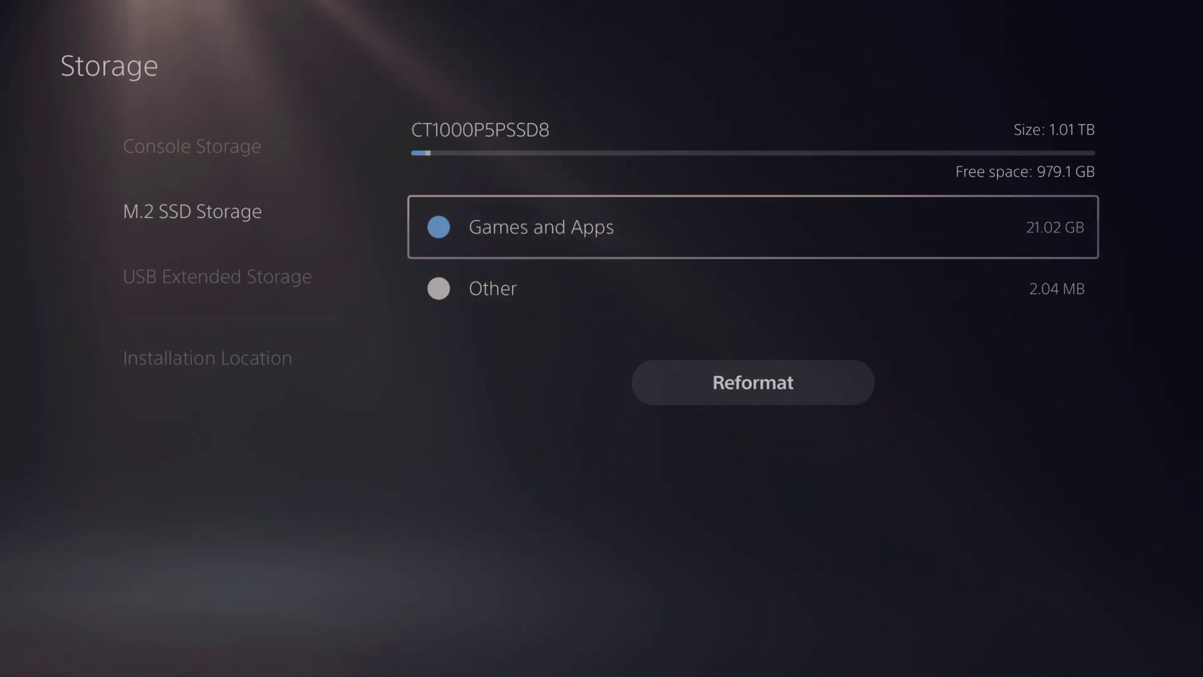
Leave the storage settings and return to the console's home screen
key("Left")
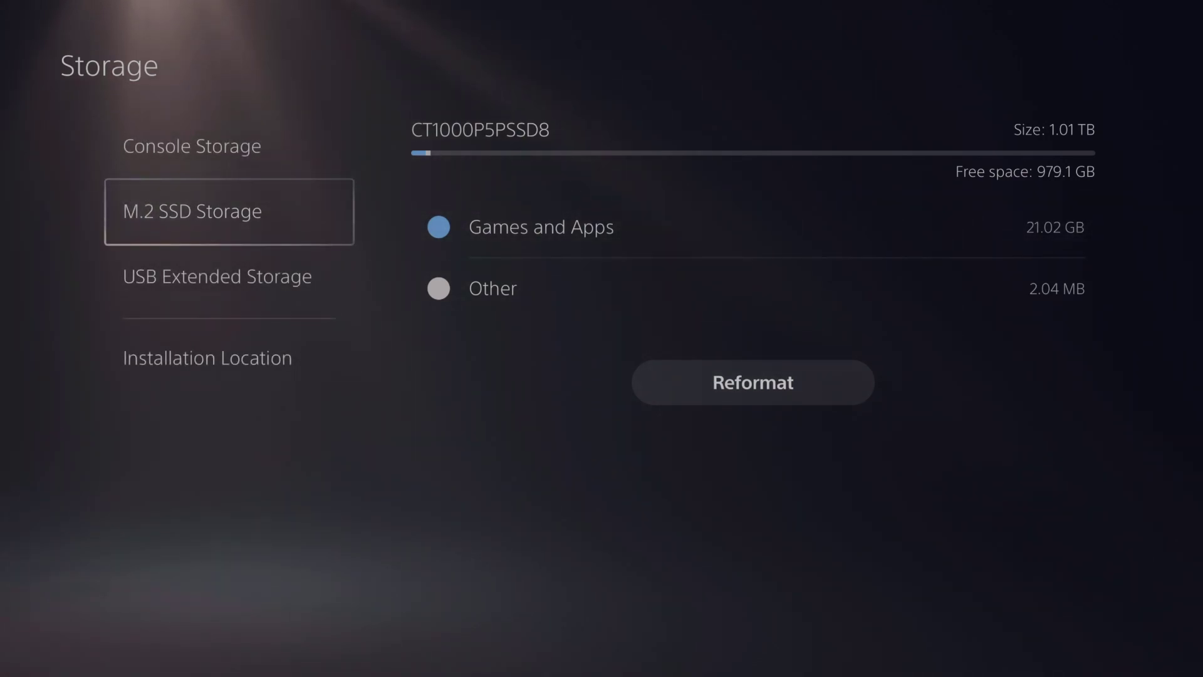
key("Up")
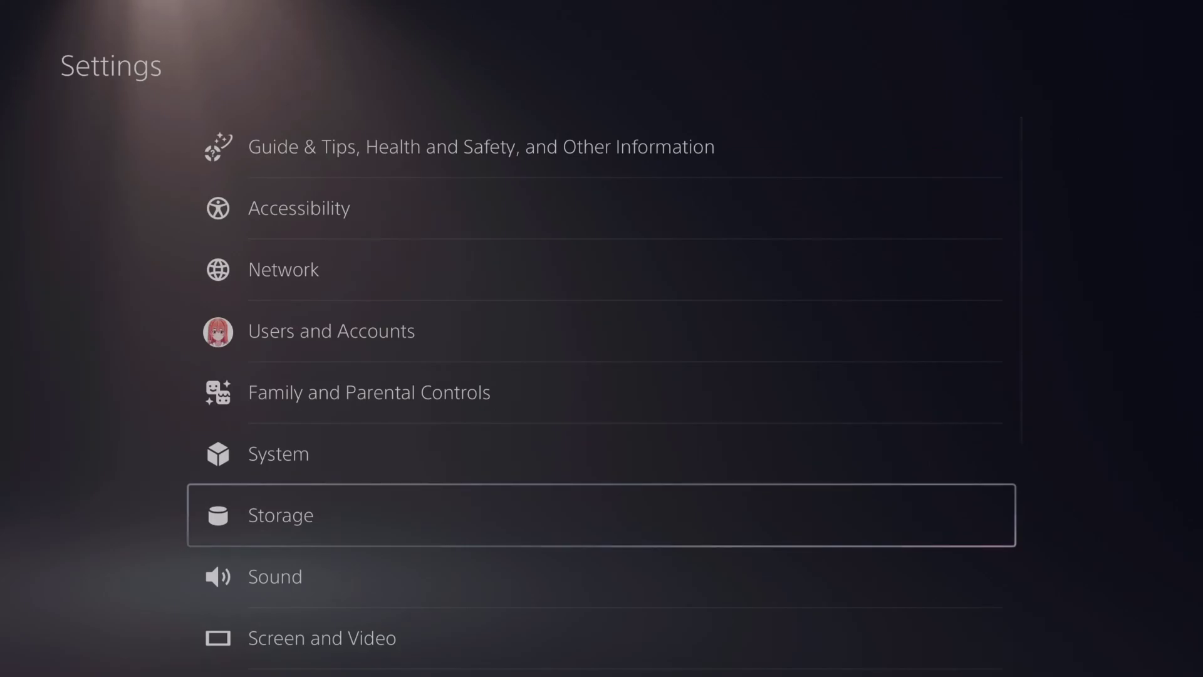
key("Escape")
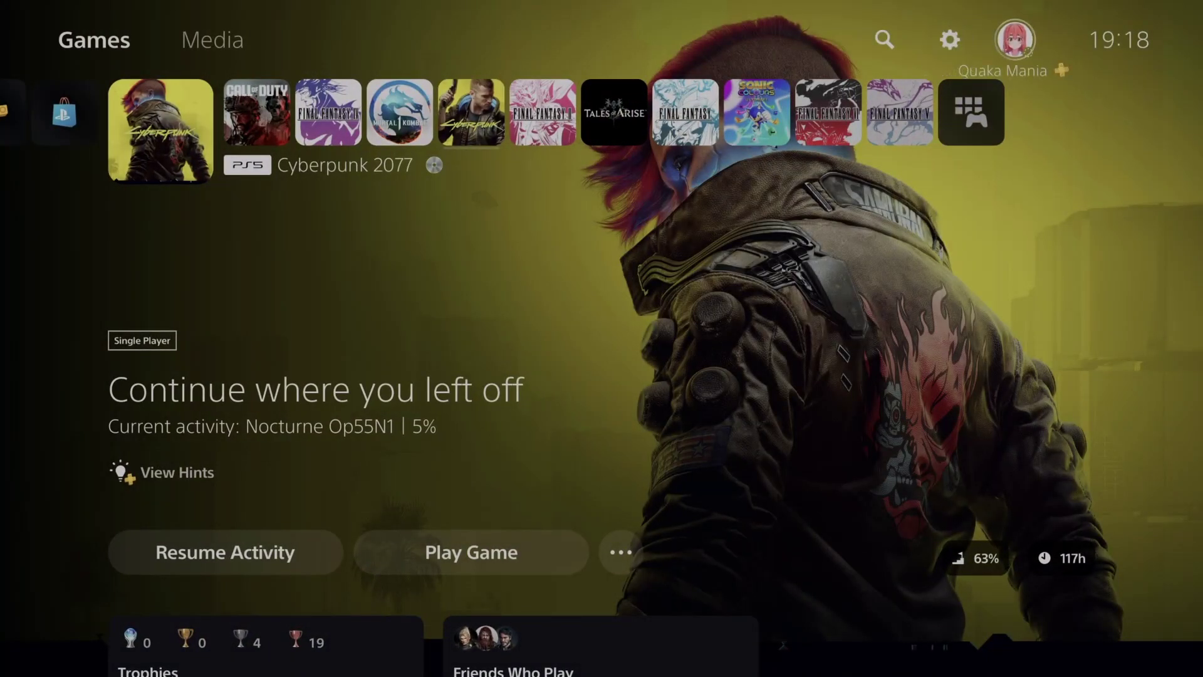